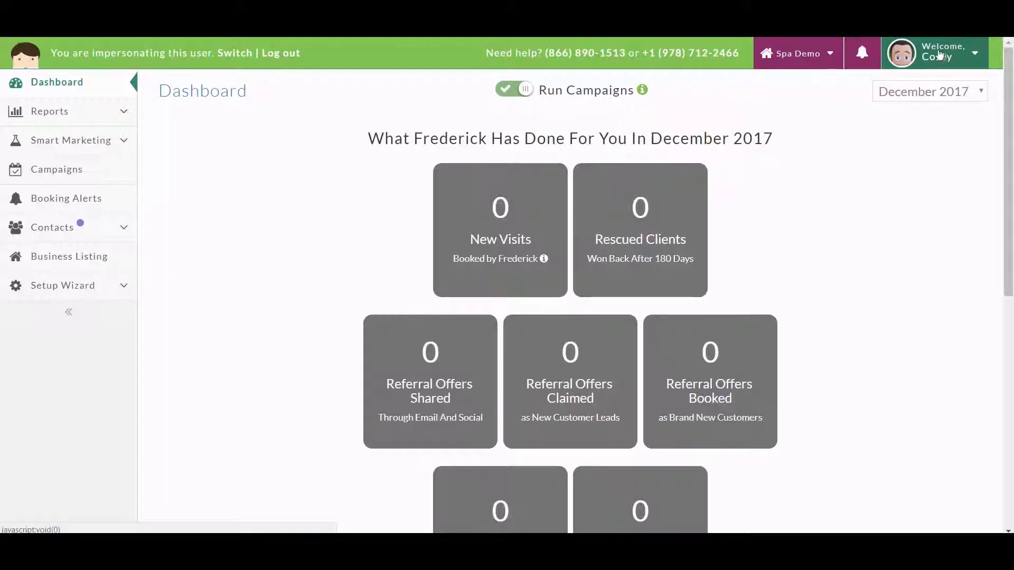
Step: Open the Account & Billing page and go to the MB Demo location's field for adding a Location Admin by email
click(938, 59)
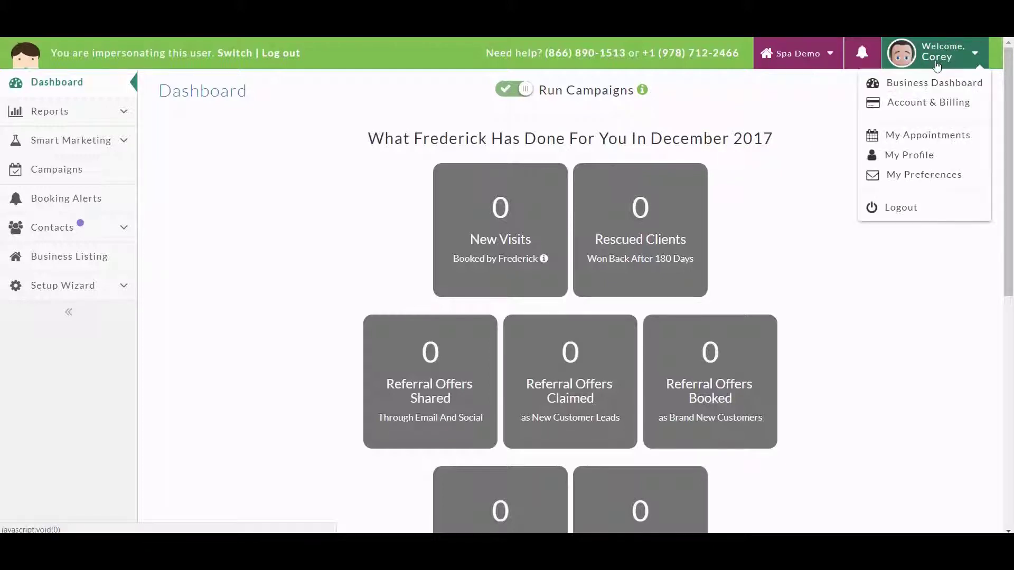
click(914, 105)
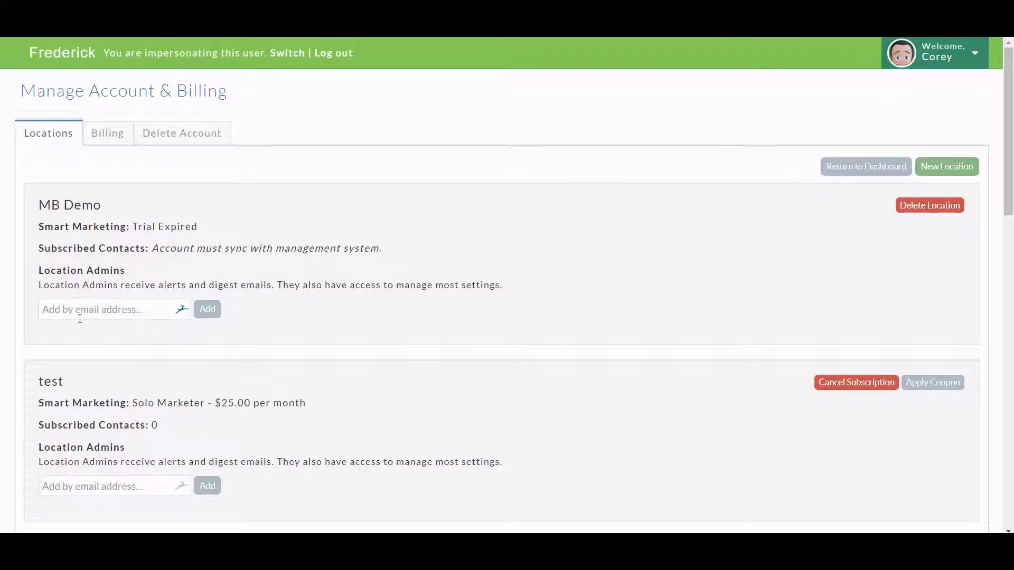
scroll(127, 418, down, 2)
scroll(124, 419, up, 1)
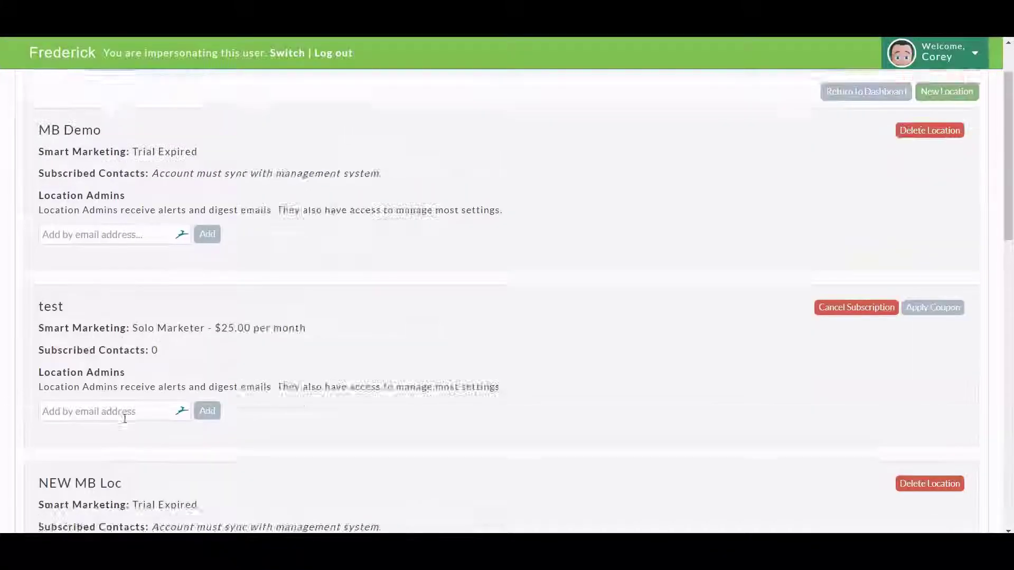
scroll(125, 418, up, 2)
click(130, 310)
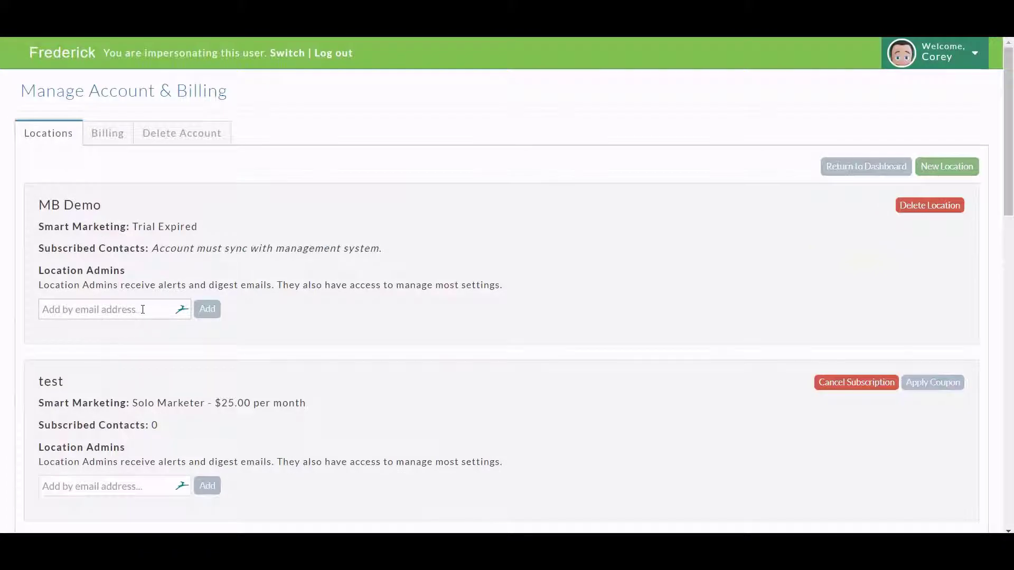
click(208, 311)
Step: Examine the Location Admins sections of the listed locations, including test and NEW MB Loc
scroll(317, 307, down, 2)
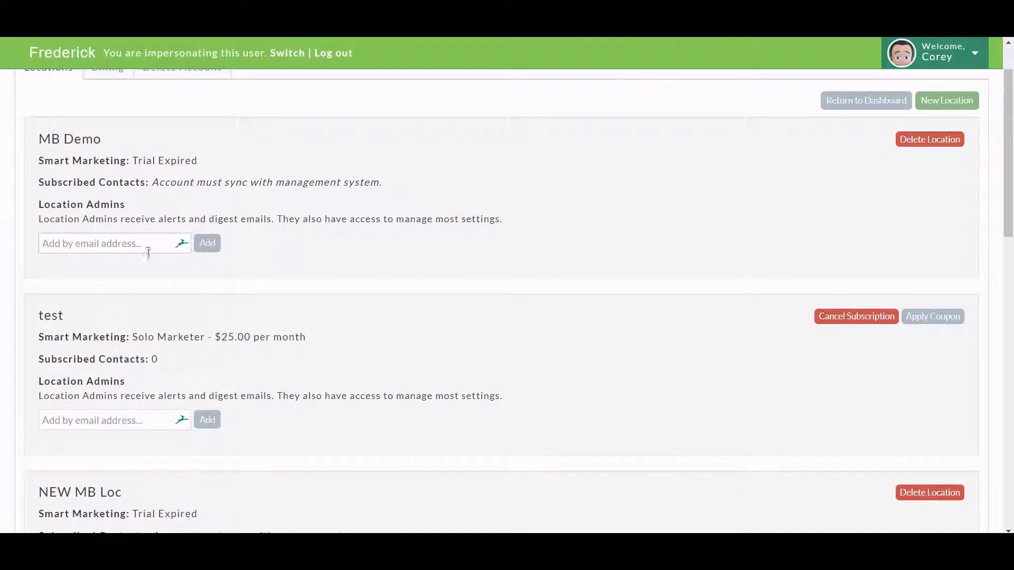
scroll(369, 439, down, 4)
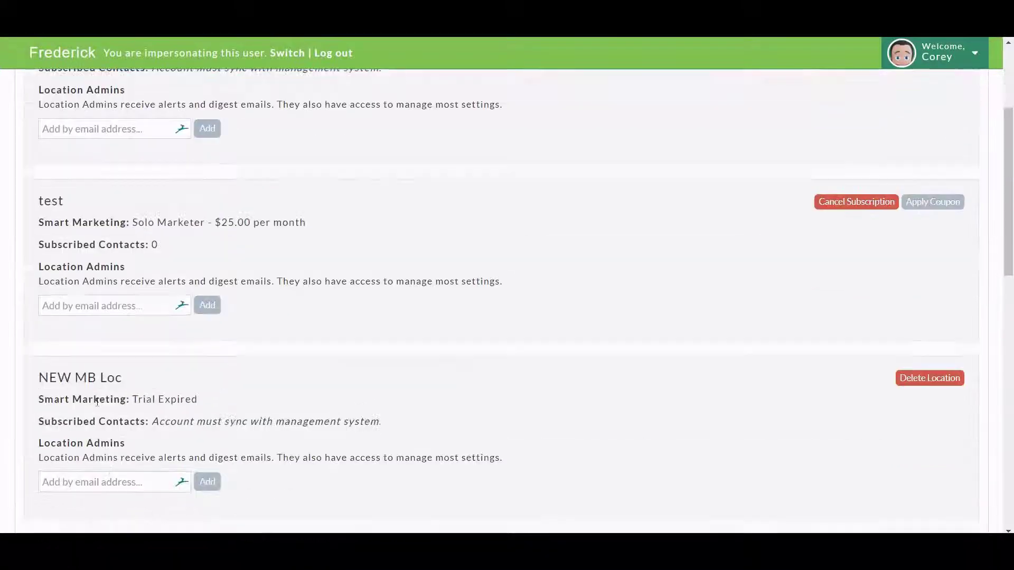
scroll(174, 380, up, 5)
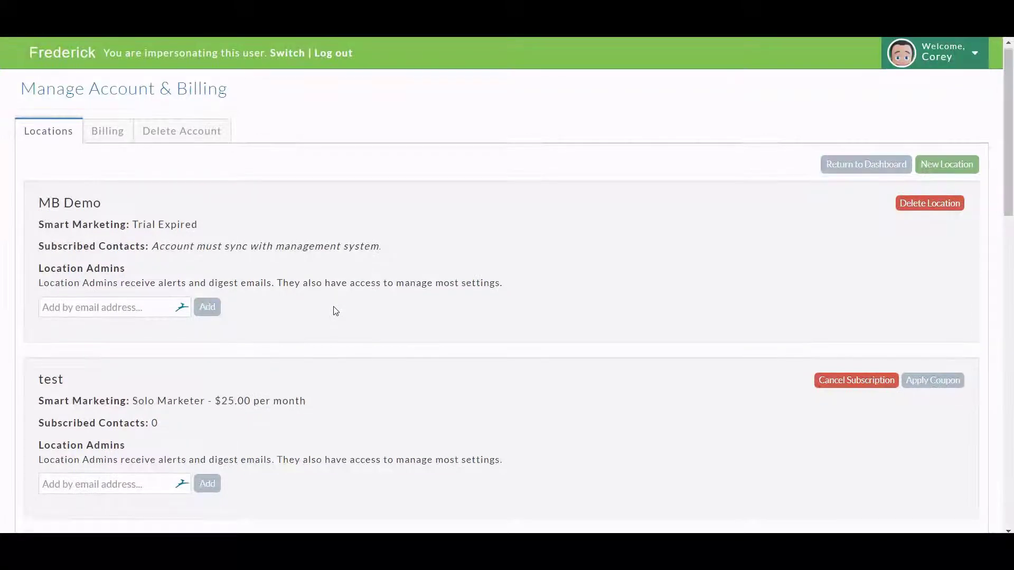
scroll(333, 310, down, 2)
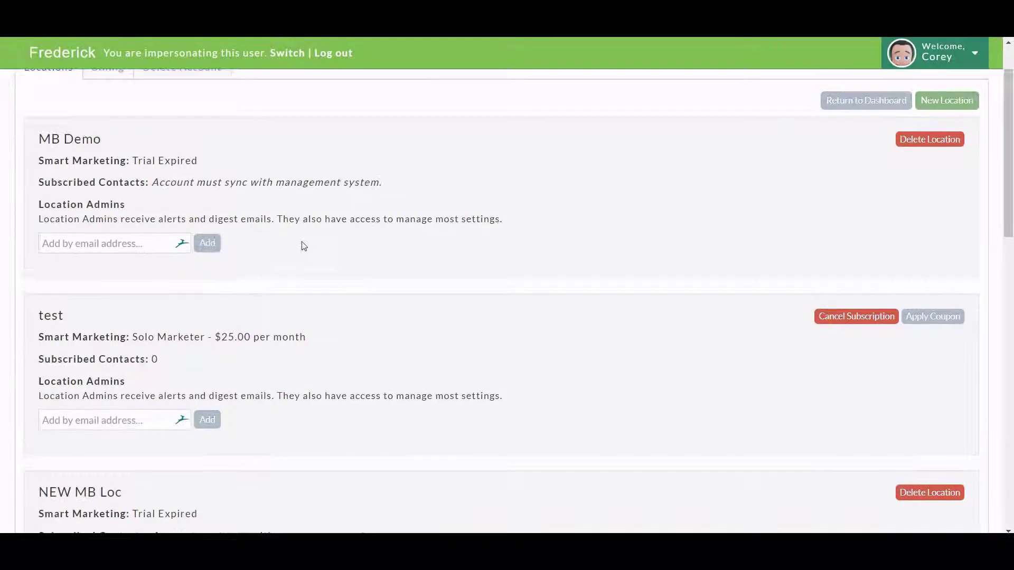
scroll(302, 245, down, 1)
scroll(307, 245, down, 3)
scroll(464, 290, up, 5)
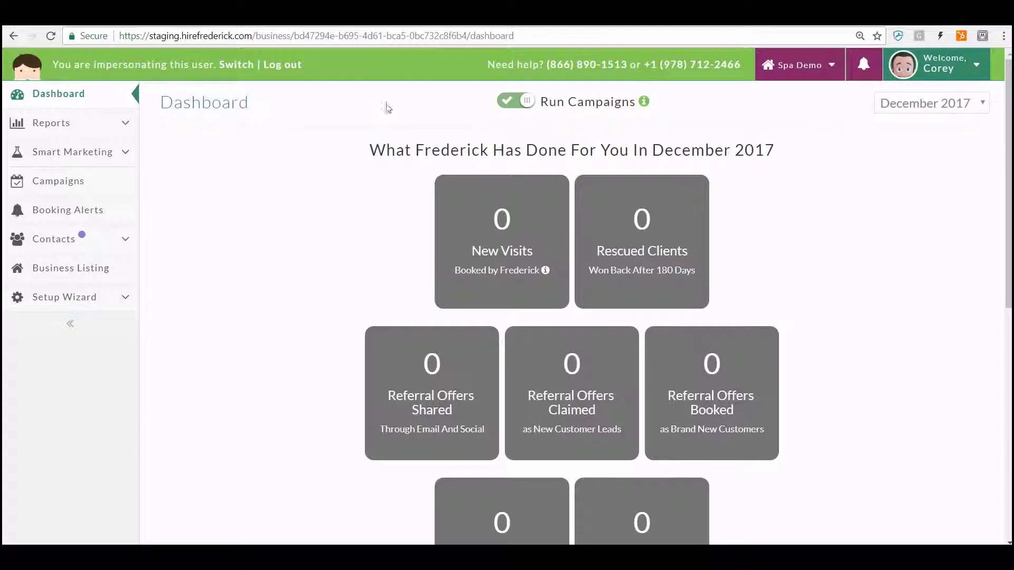
Step: Open My Preferences for the signed-in account
click(933, 73)
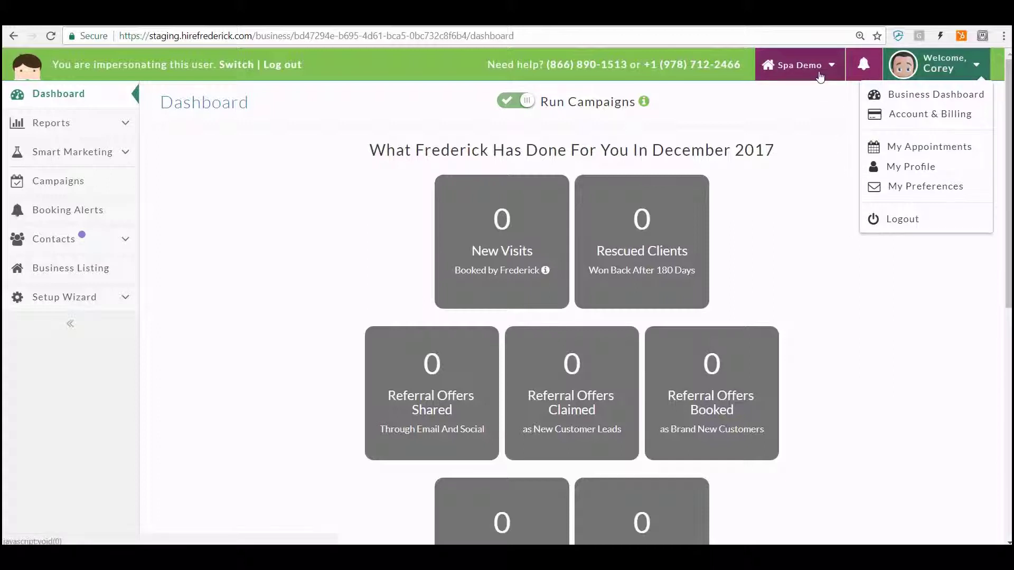
click(909, 191)
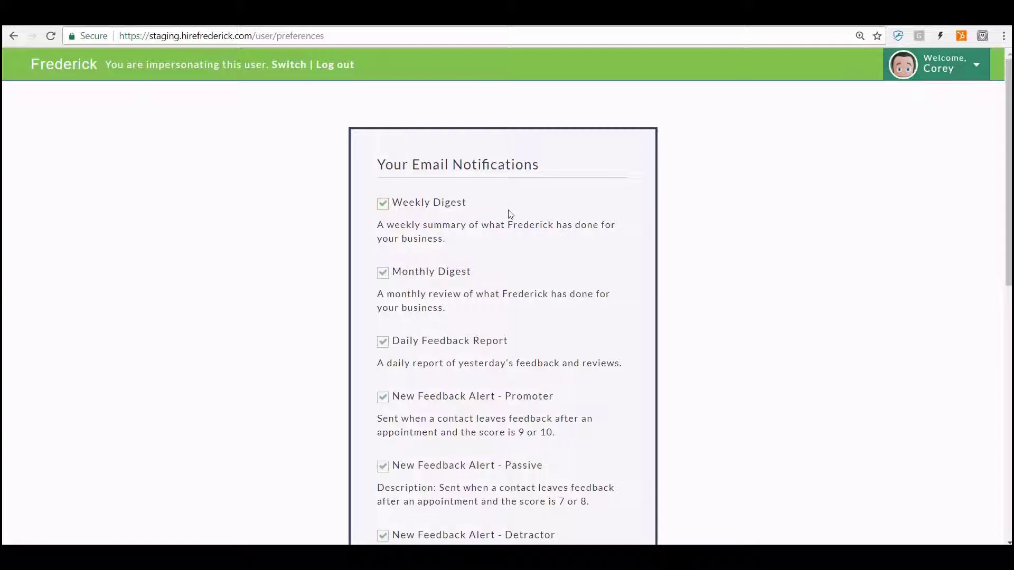
Step: Review the available email notifications, from Weekly Digest through the new booking alerts
scroll(510, 210, down, 1)
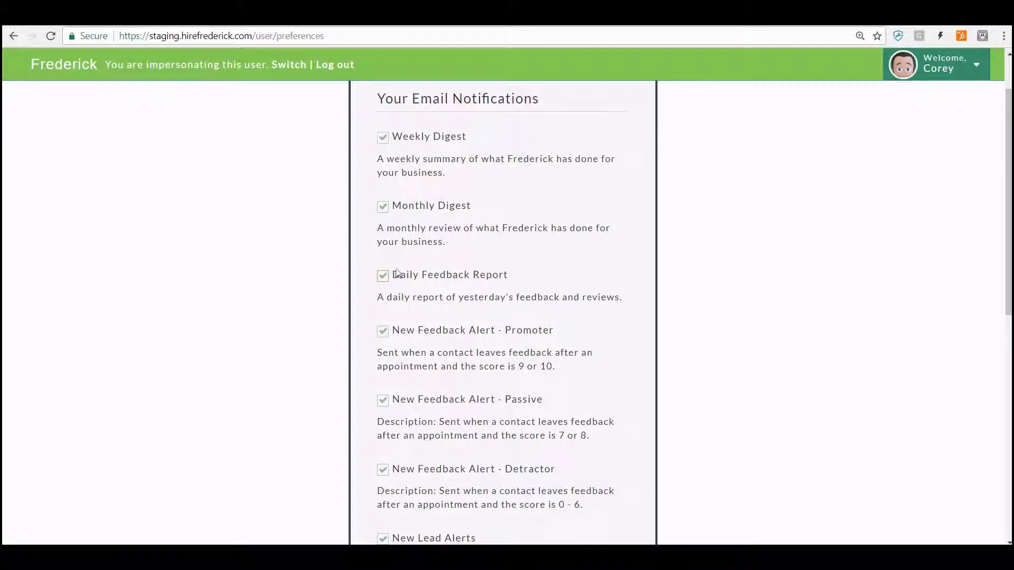
scroll(407, 254, down, 1)
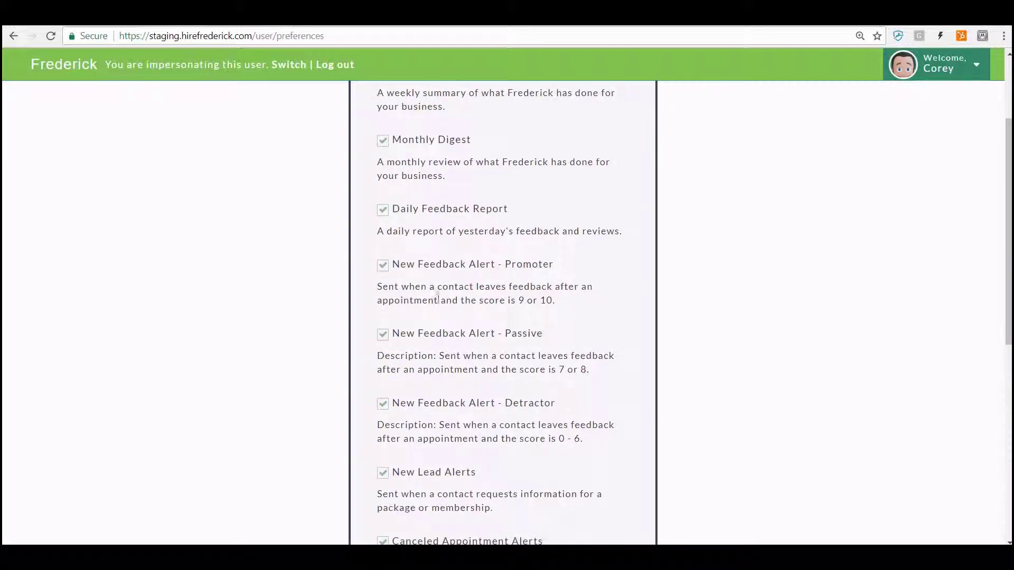
scroll(419, 388, down, 2)
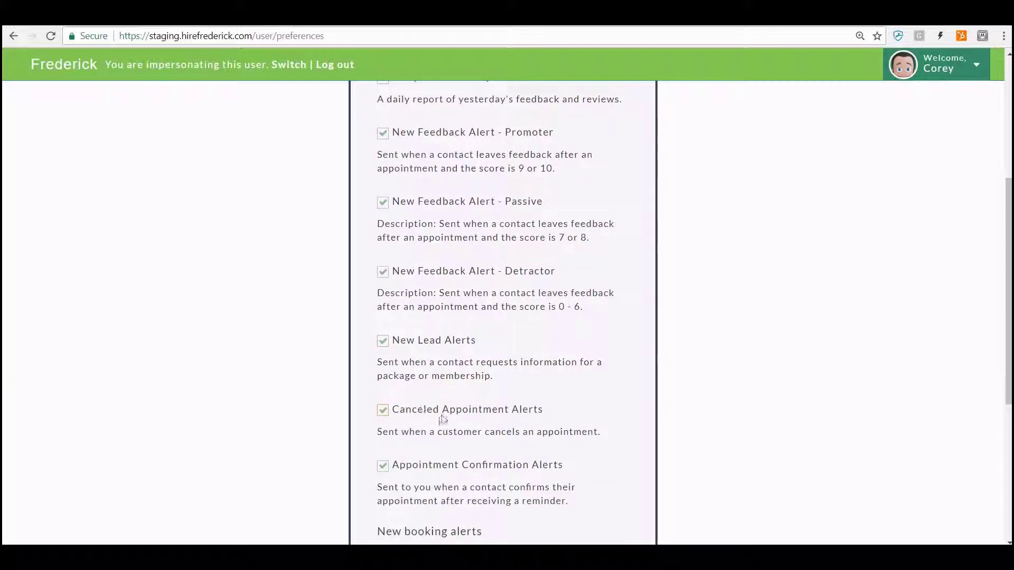
scroll(445, 432, down, 1)
scroll(442, 446, up, 1)
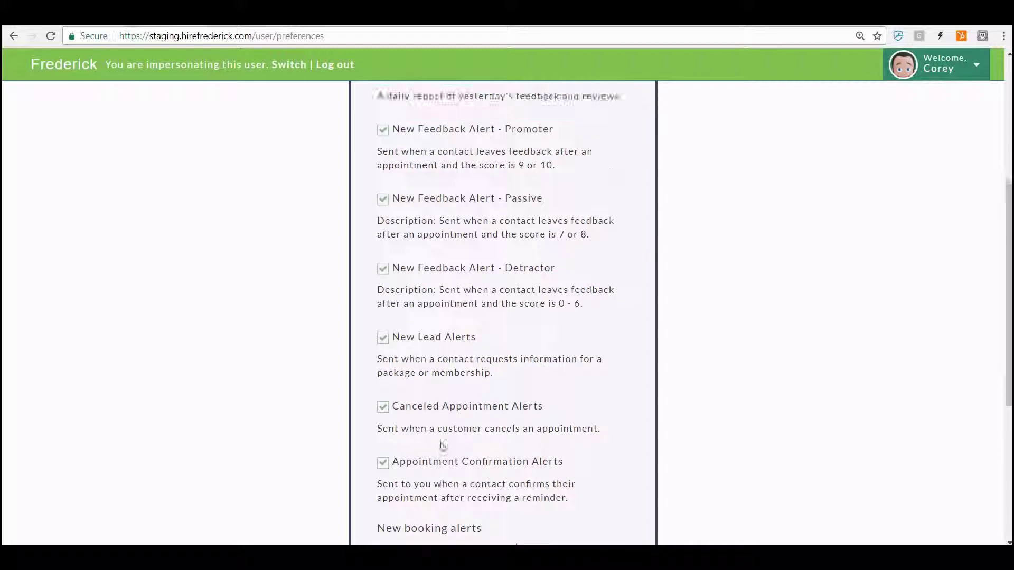
scroll(441, 454, down, 2)
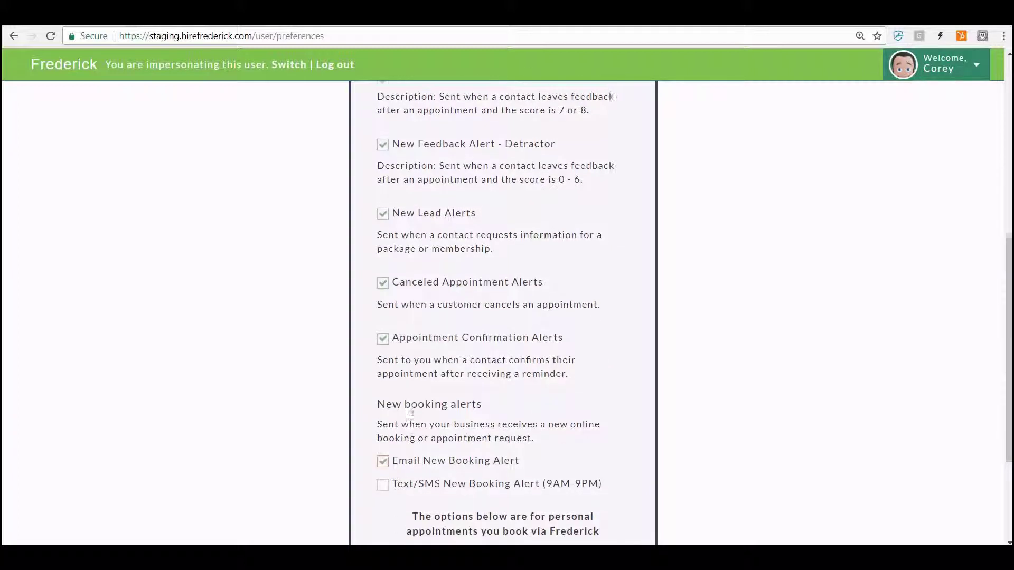
scroll(415, 420, up, 1)
scroll(417, 417, down, 1)
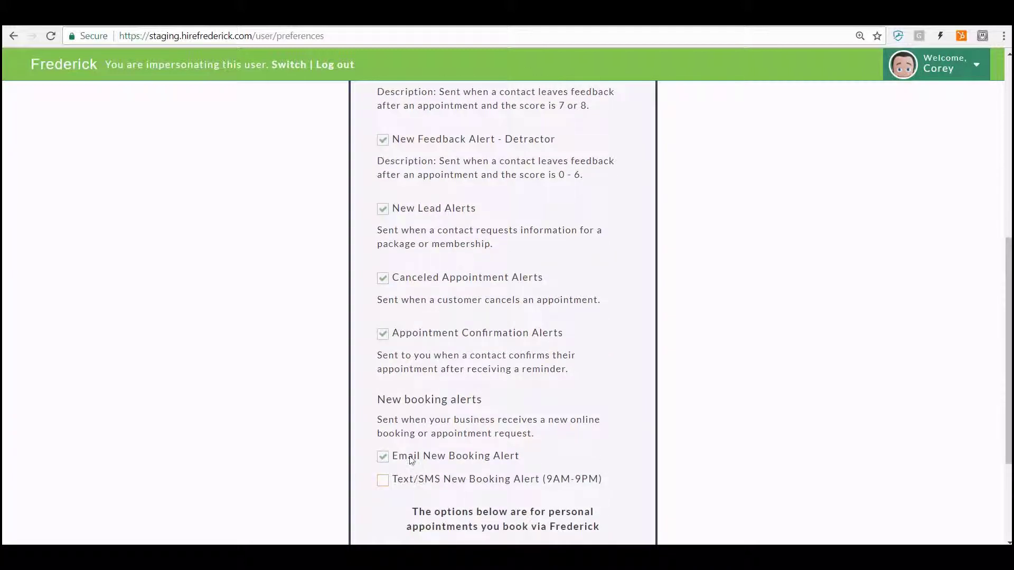
scroll(409, 454, up, 3)
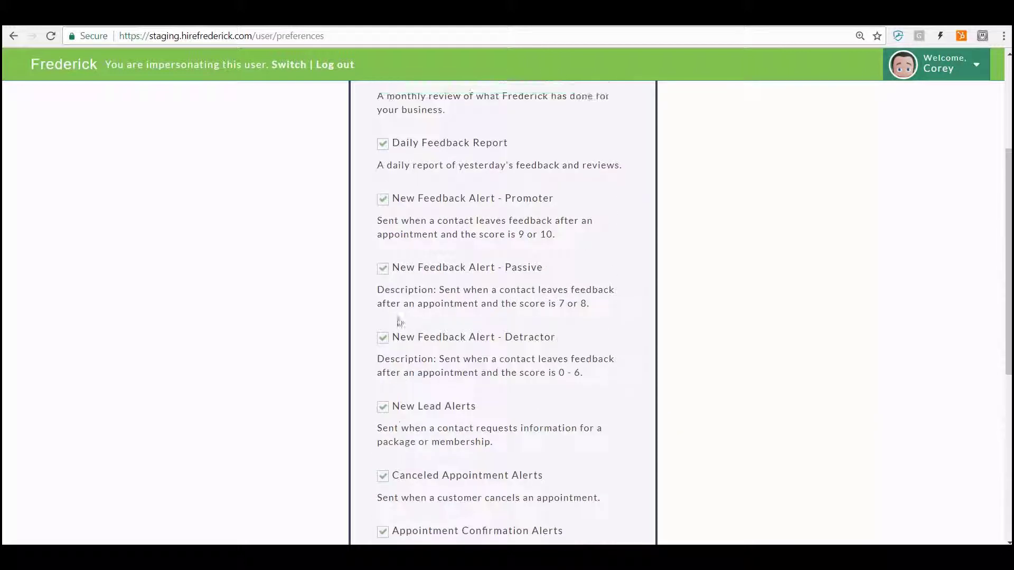
scroll(754, 222, up, 3)
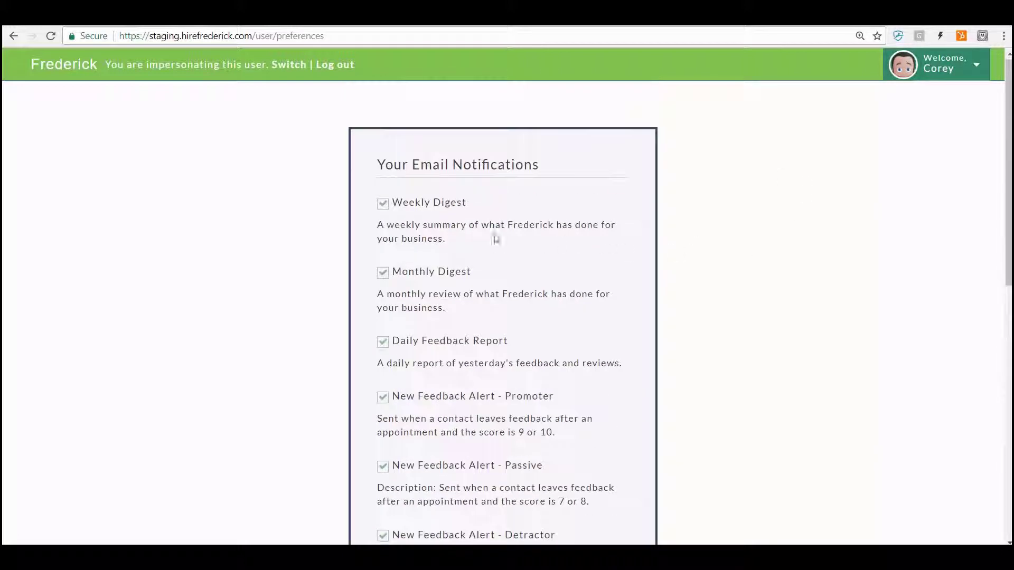
Step: Turn off Weekly Digest, Daily Feedback Report, the Promoter and Passive feedback alerts, and New Lead Alerts
click(382, 204)
click(383, 342)
click(383, 397)
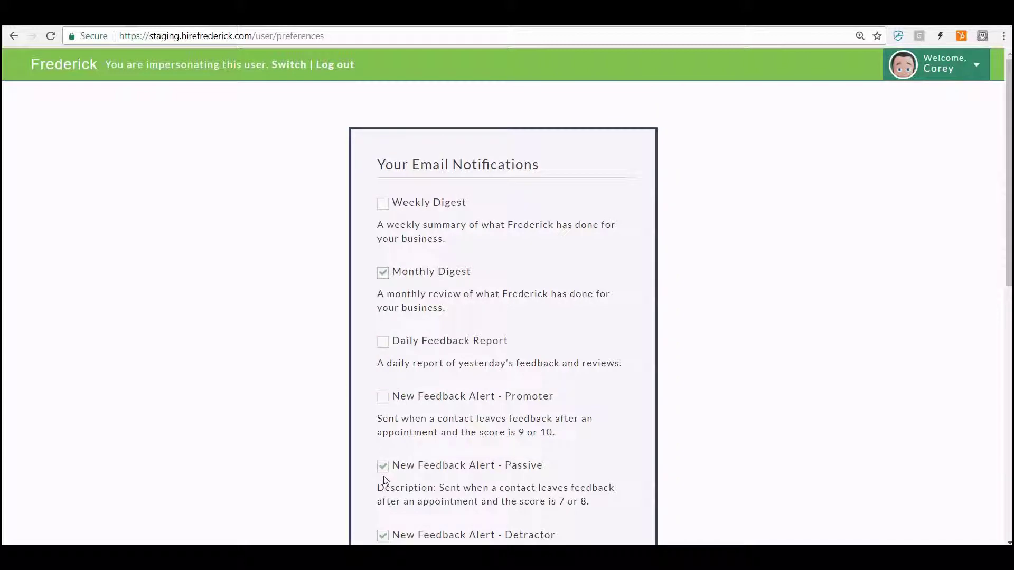
click(383, 466)
scroll(385, 470, down, 1)
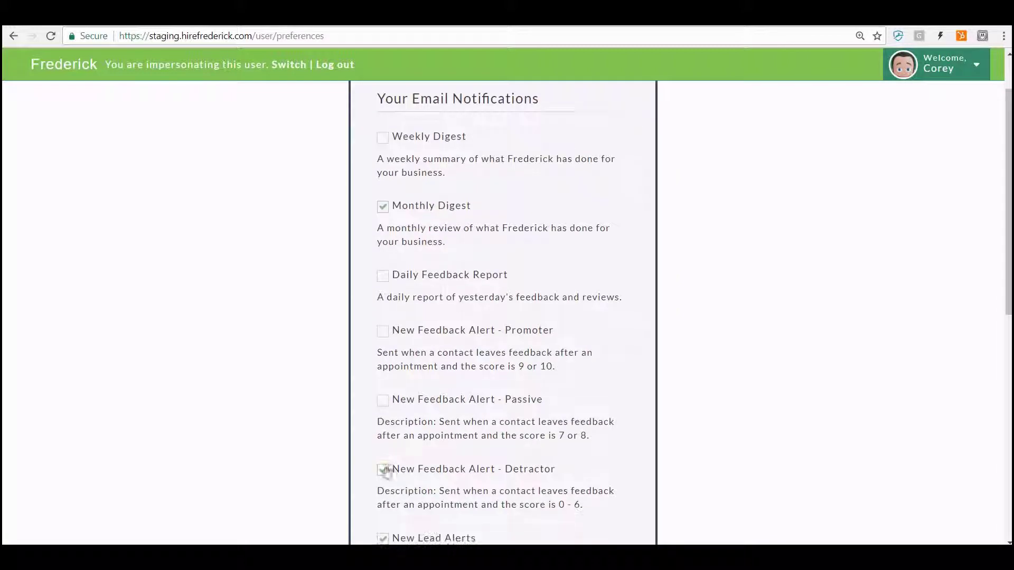
scroll(446, 450, down, 1)
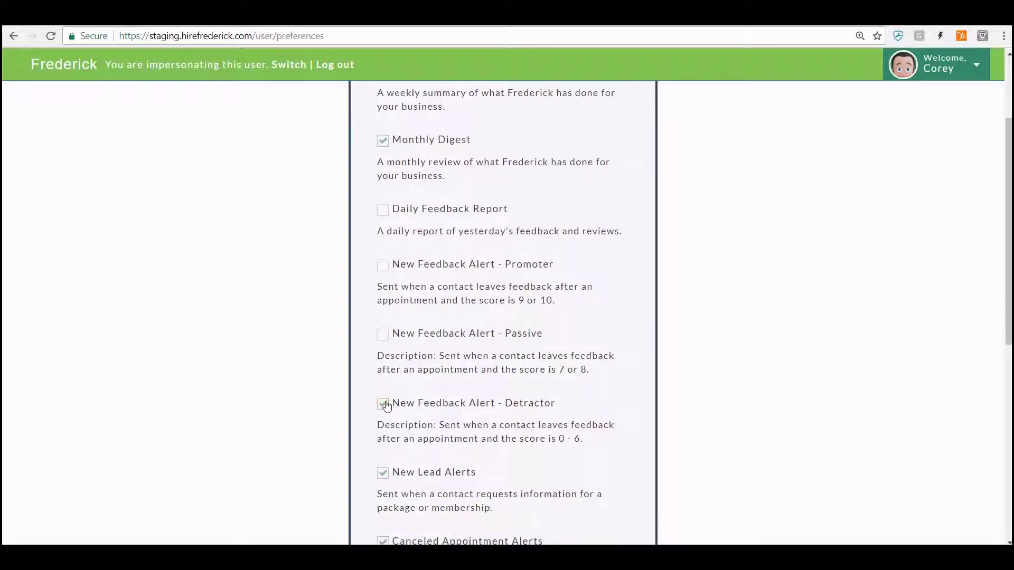
scroll(403, 427, down, 2)
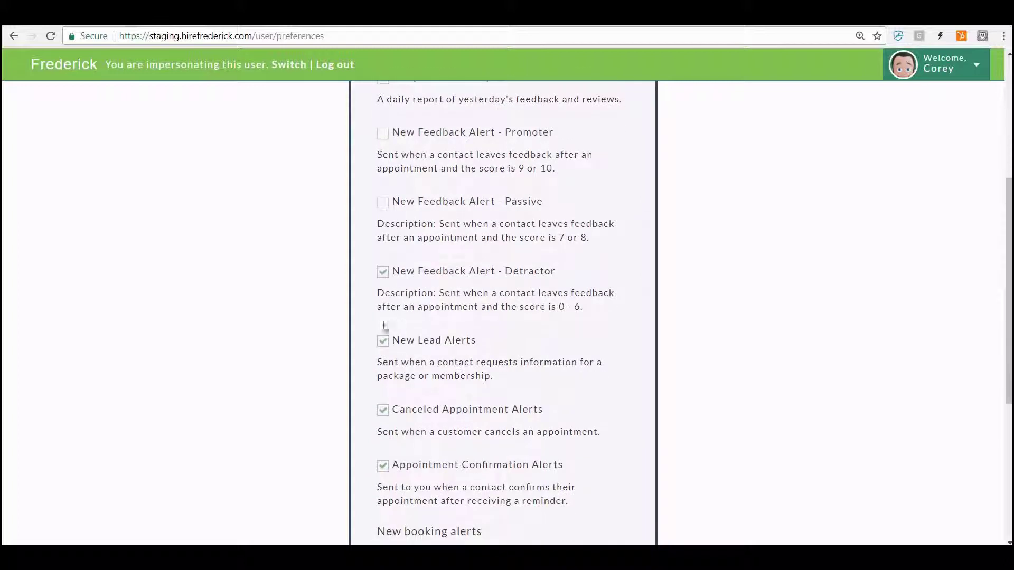
click(383, 340)
scroll(423, 338, down, 2)
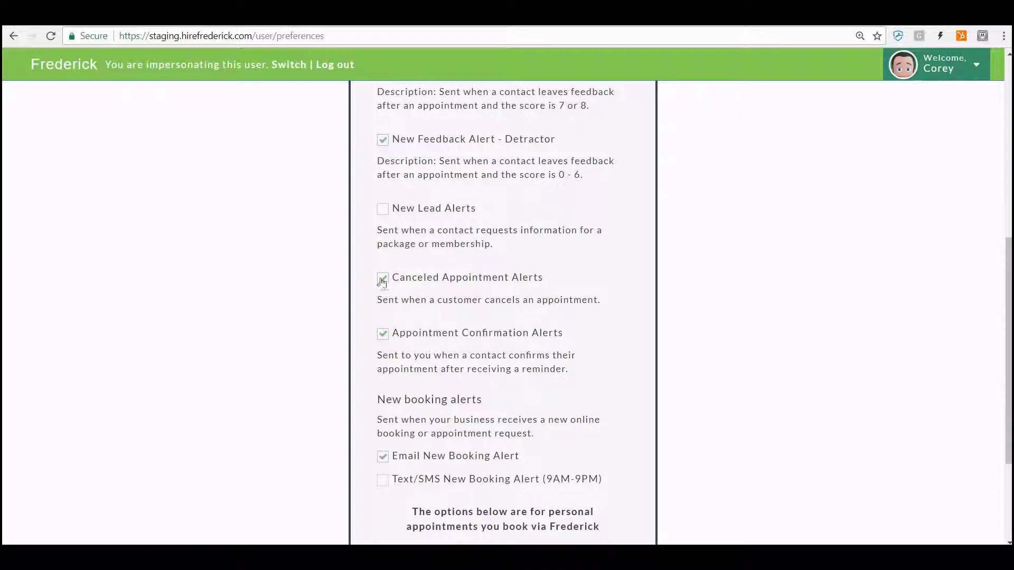
Step: Check which digests, feedback alerts and appointment alerts are selected in the email notification list
scroll(383, 280, up, 3)
scroll(387, 233, up, 3)
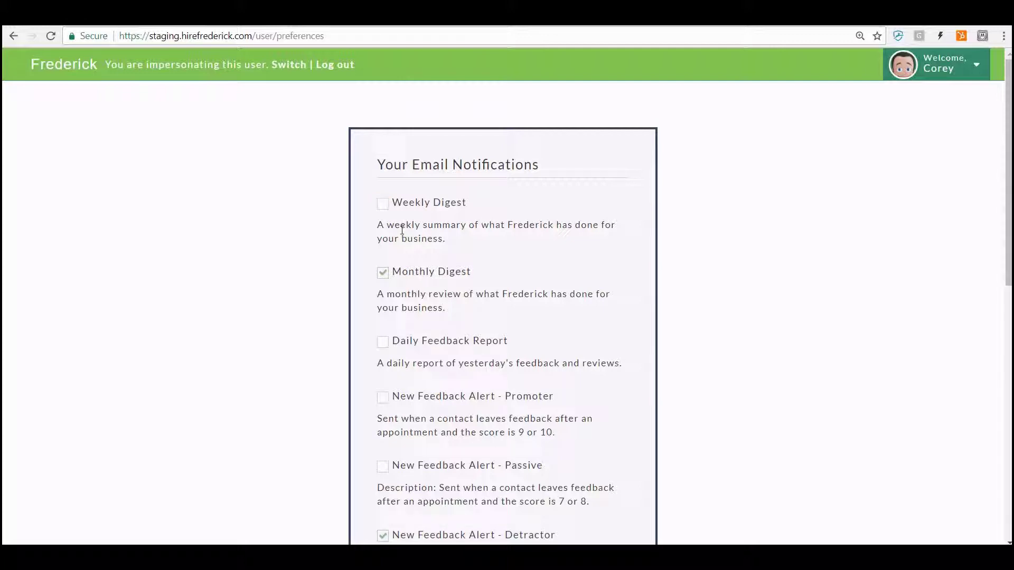
scroll(413, 221, down, 1)
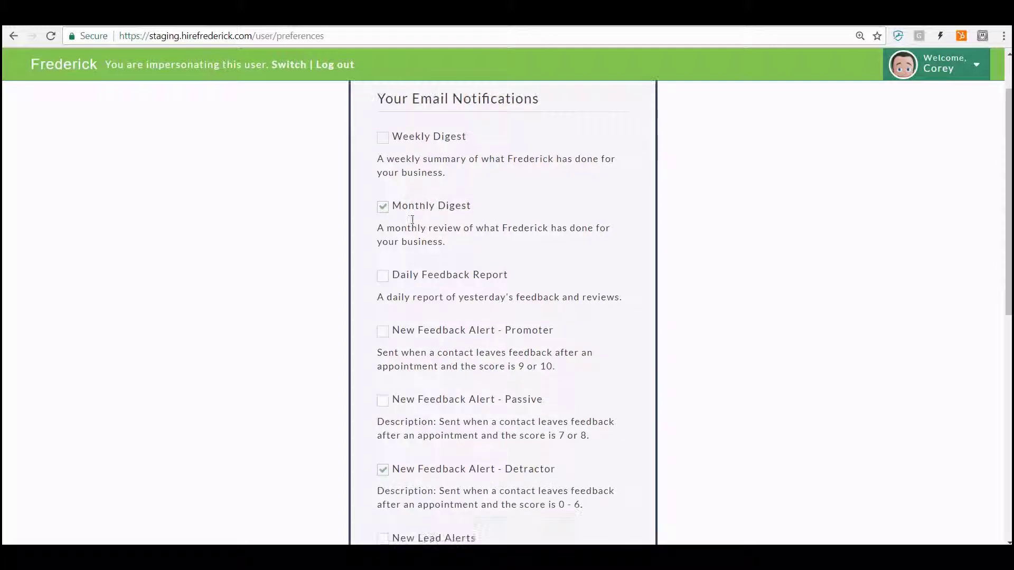
scroll(385, 407, down, 4)
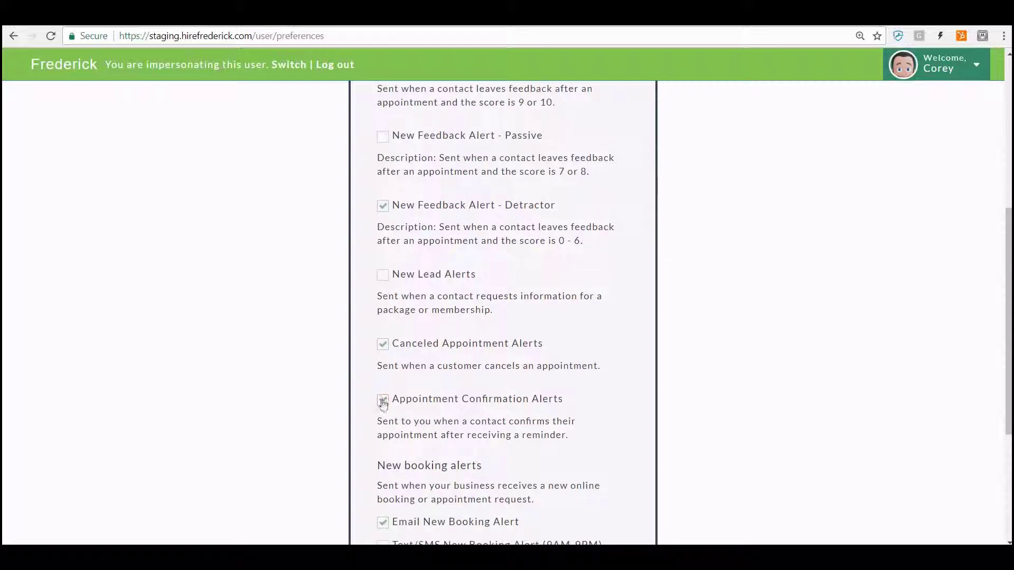
scroll(454, 338, up, 1)
scroll(451, 334, up, 5)
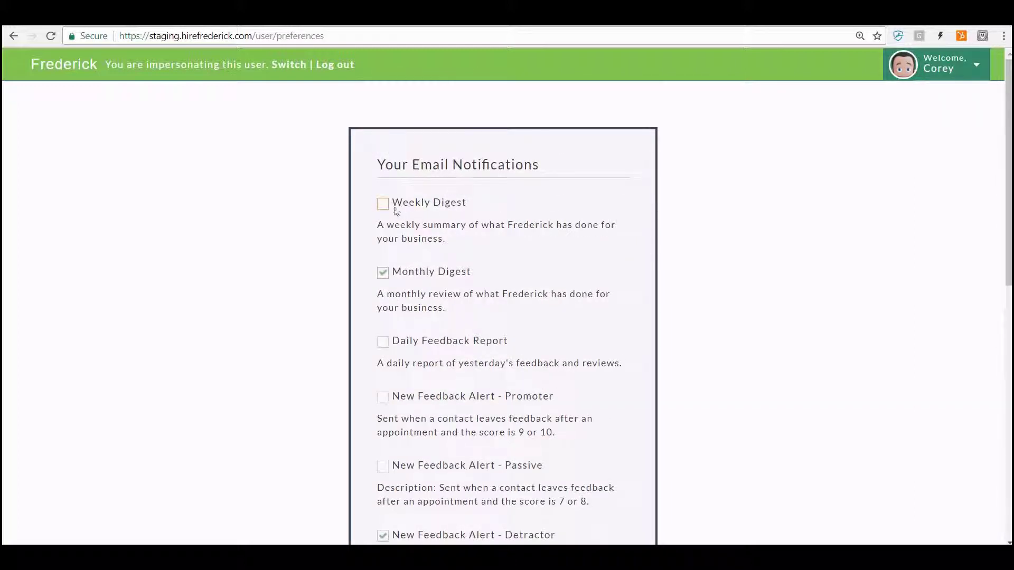
scroll(394, 235, down, 1)
scroll(401, 254, down, 2)
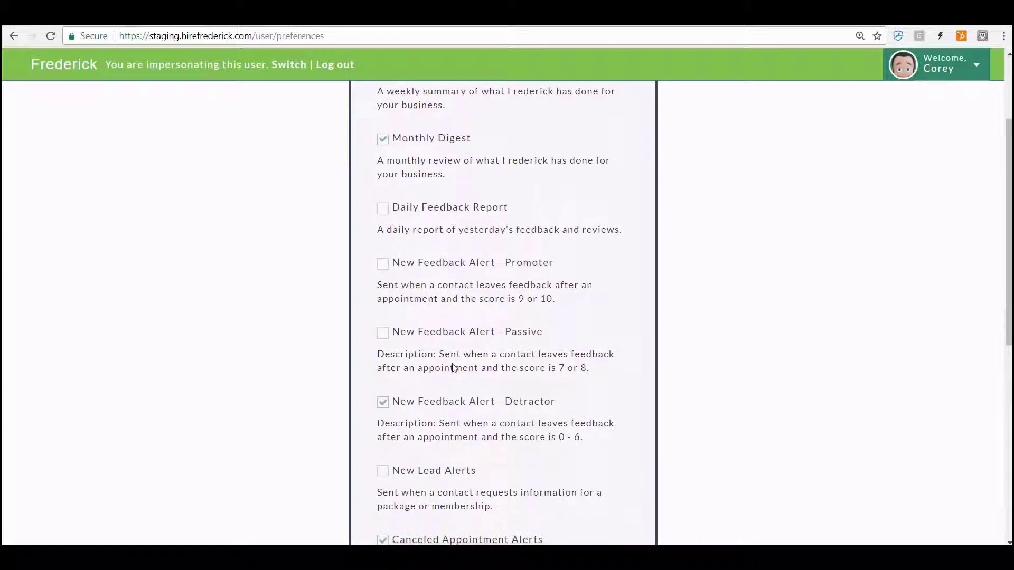
scroll(463, 344, down, 1)
scroll(453, 360, up, 1)
scroll(453, 359, up, 3)
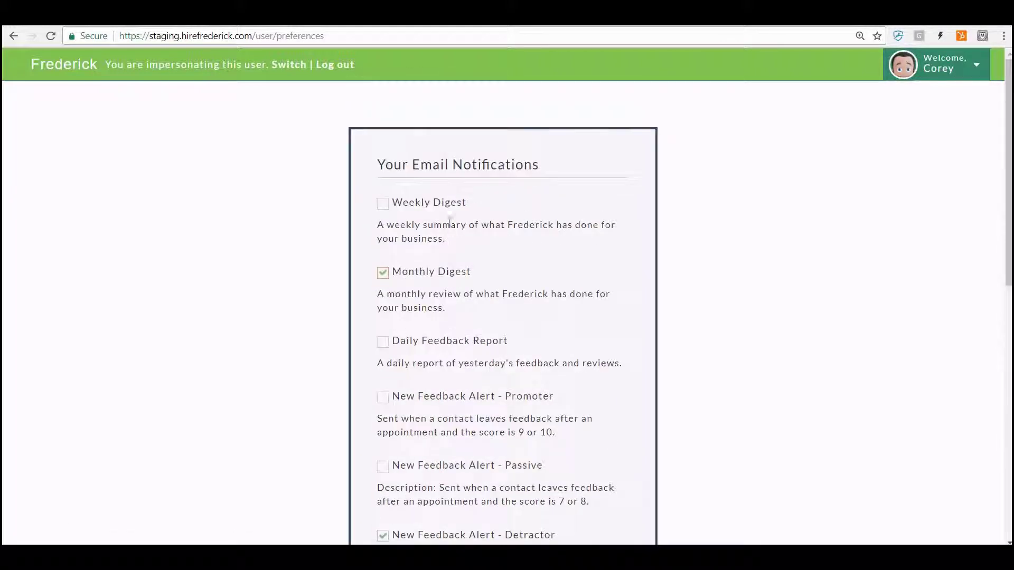